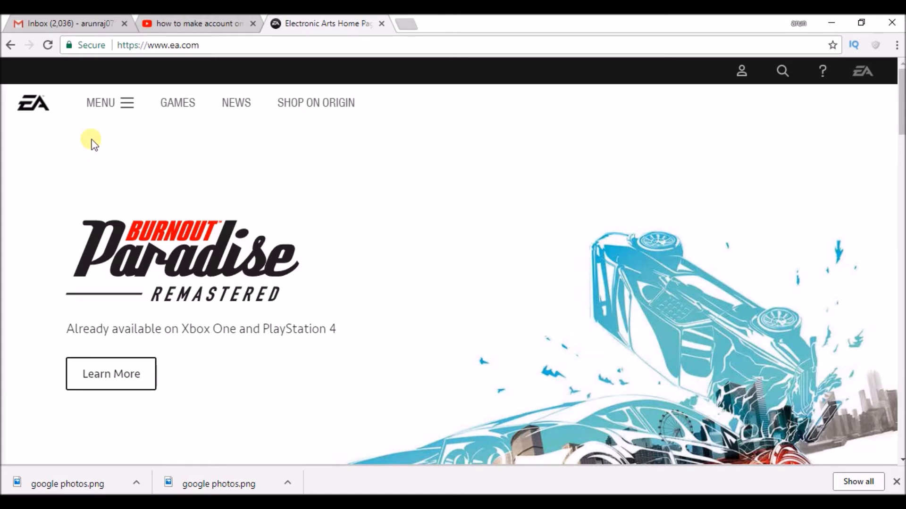
Copy the ea.com address into the tutorial notes on a new line
click(219, 48)
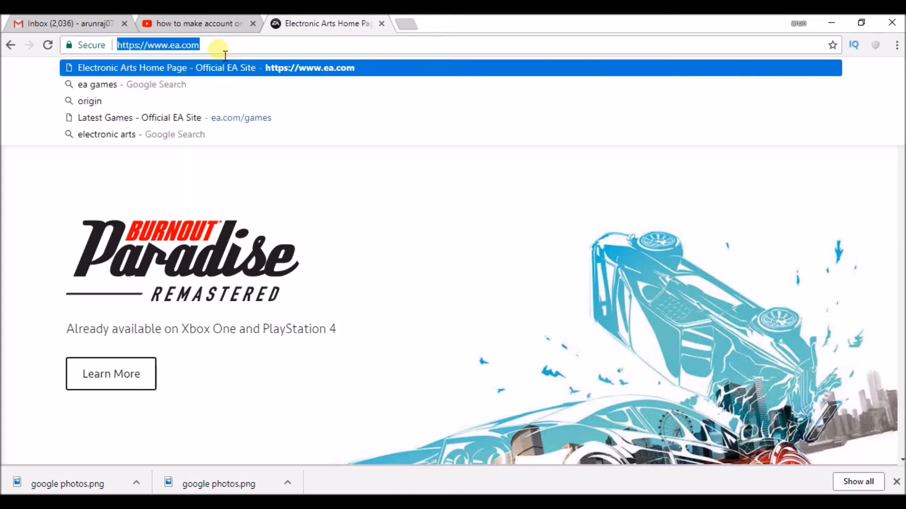
click(141, 155)
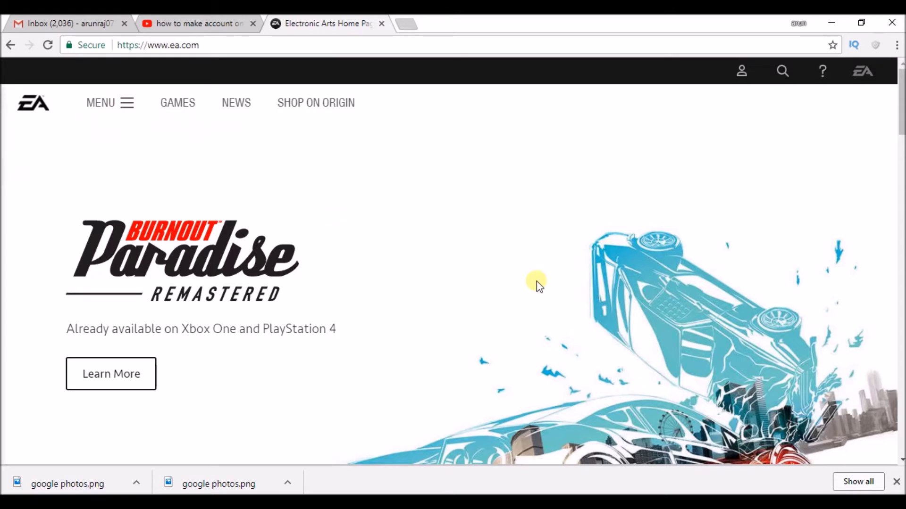
click(642, 491)
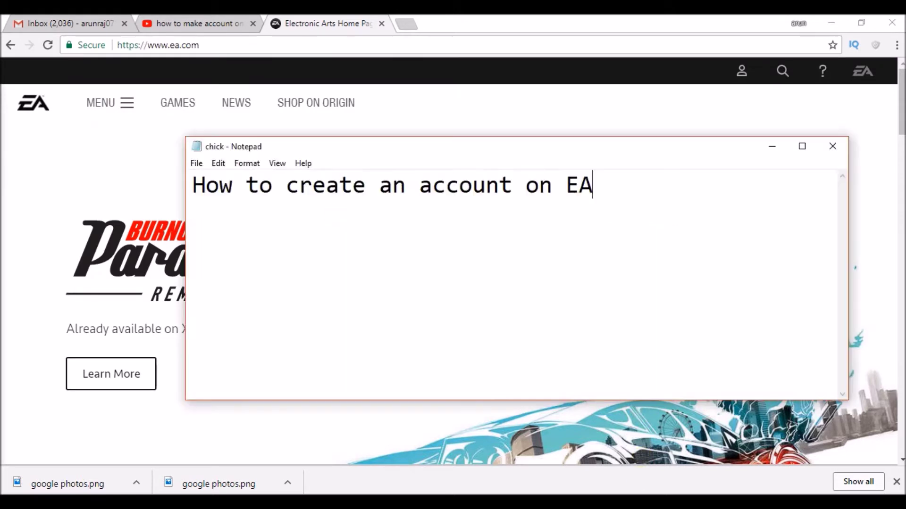
key(Return)
text(https://www.ea.com/)
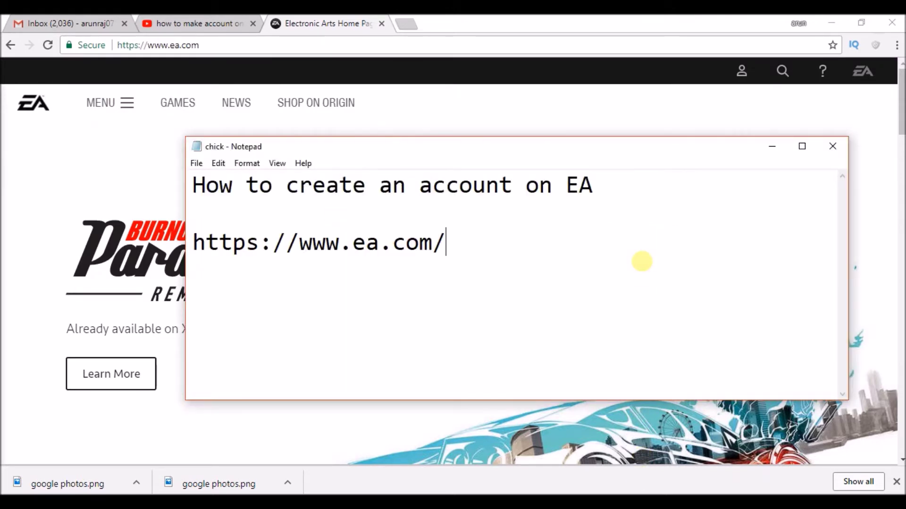
From the EA home page's profile menu, choose Create Account
click(70, 189)
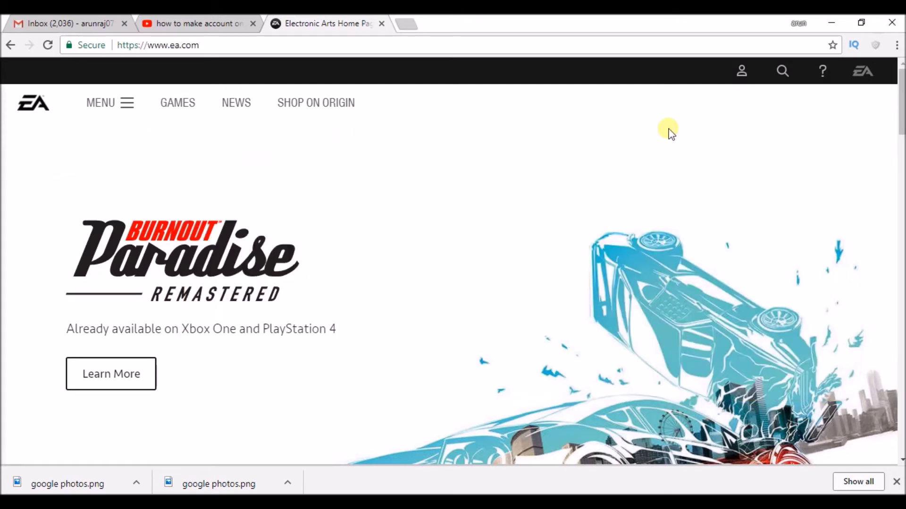
click(740, 73)
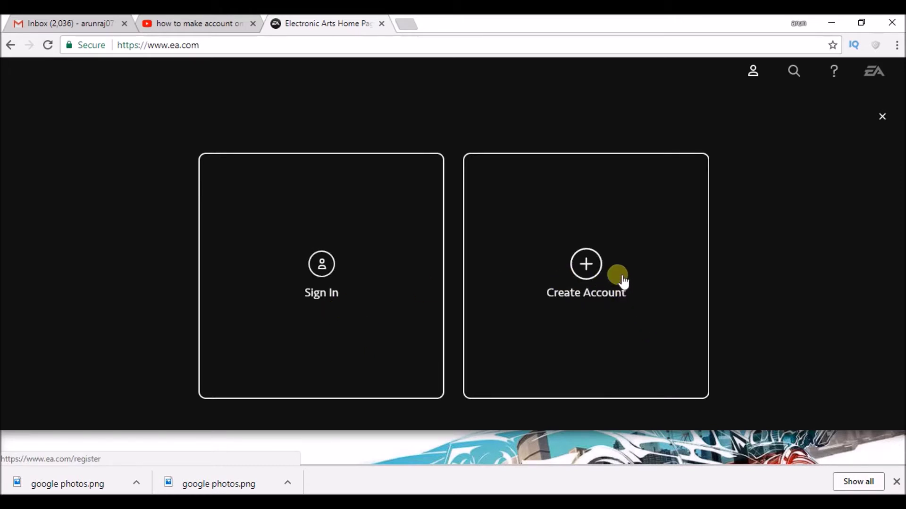
click(596, 272)
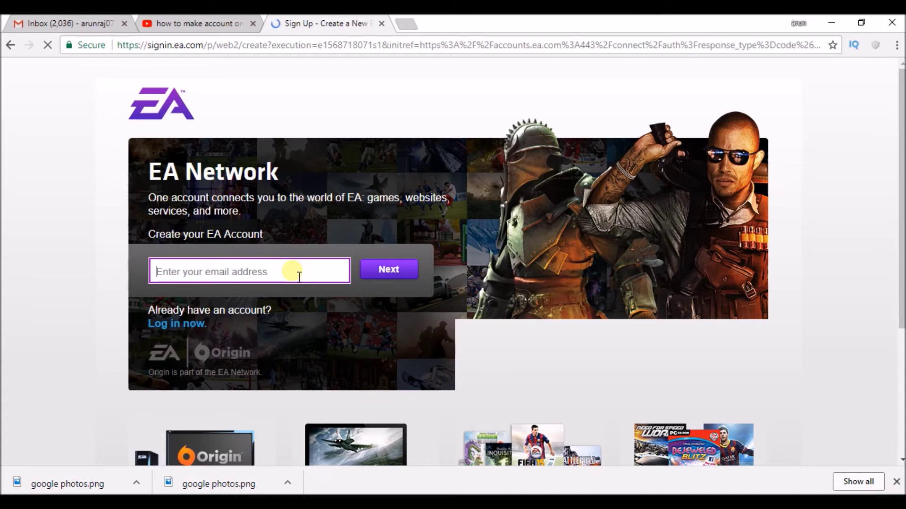
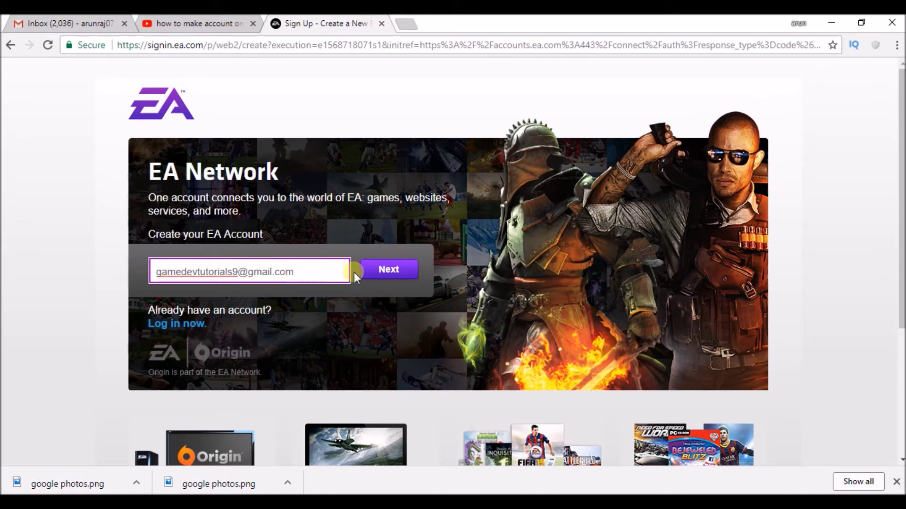
Enter the new account's e-mail address and submit it with Next
click(383, 270)
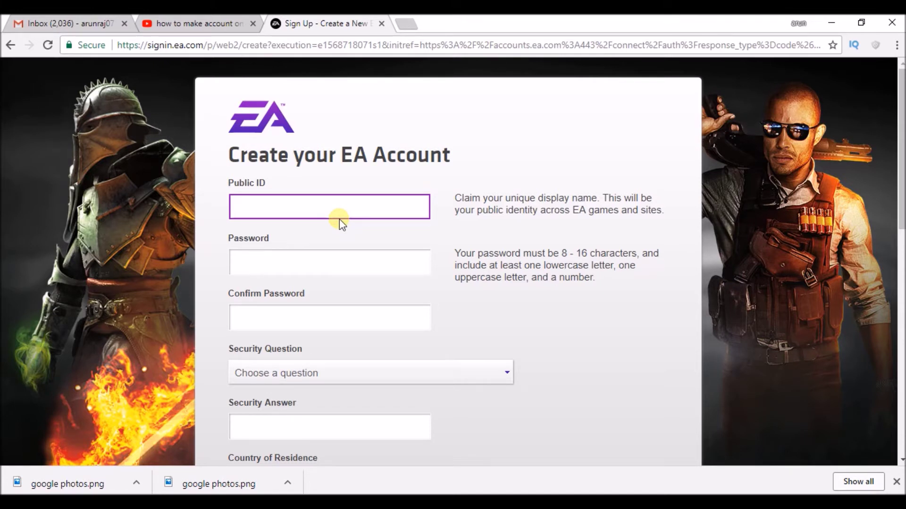
Enter an available Public ID and type a first password attempt
text(funnypunkzgamerz)
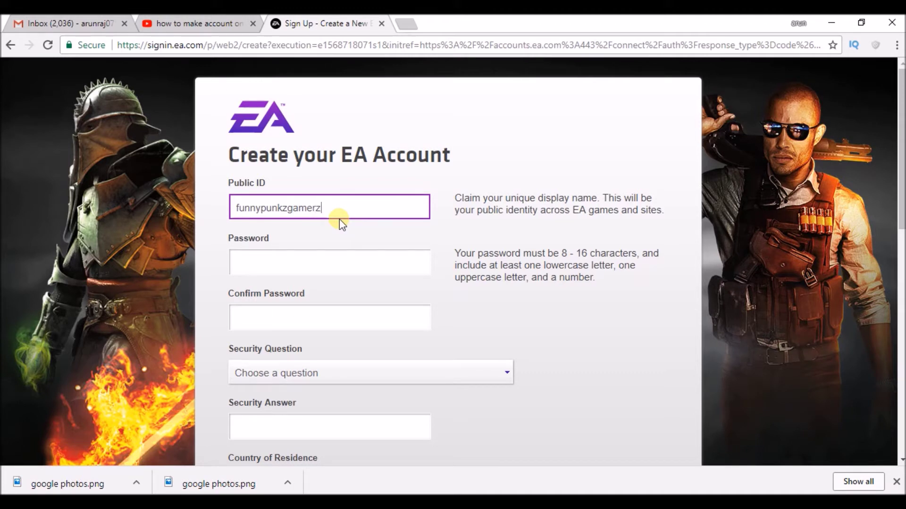
click(327, 268)
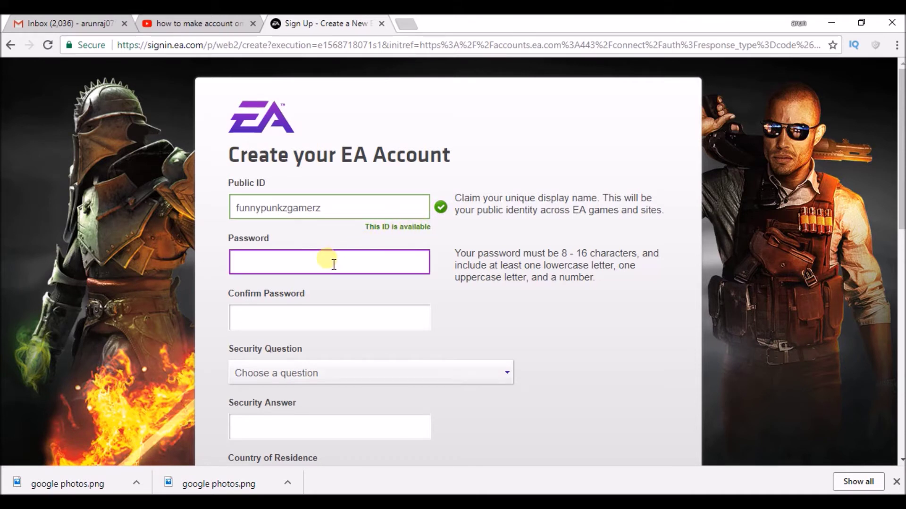
text(••••••)
Replace the rejected password with a valid one and enter it again in Confirm Password
key(BackSpace)
key(BackSpace)
key(BackSpace)
key(BackSpace)
key(BackSpace)
text(••••••)
key(Tab)
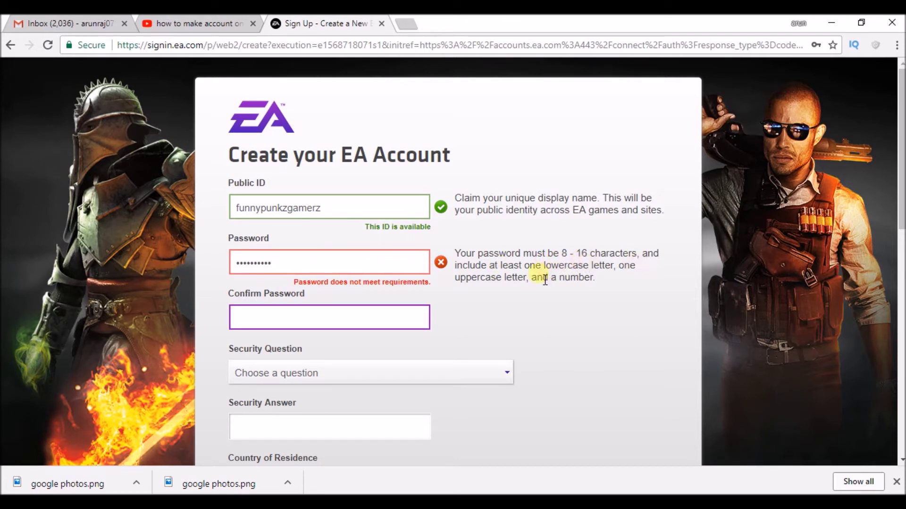
click(331, 269)
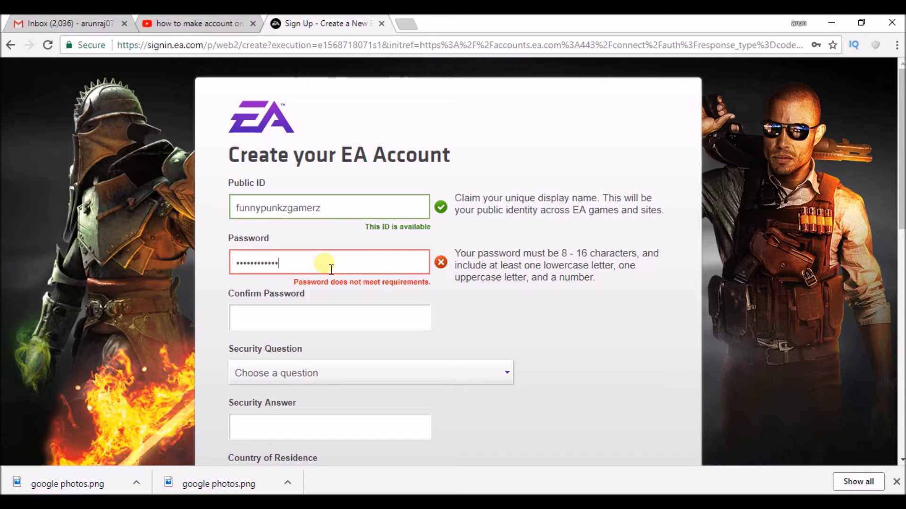
click(337, 322)
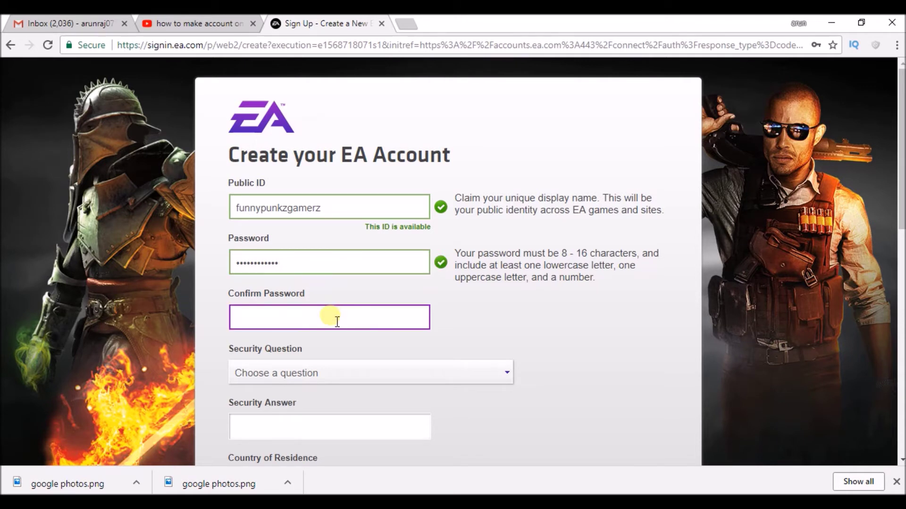
text(••••••••••)
click(340, 369)
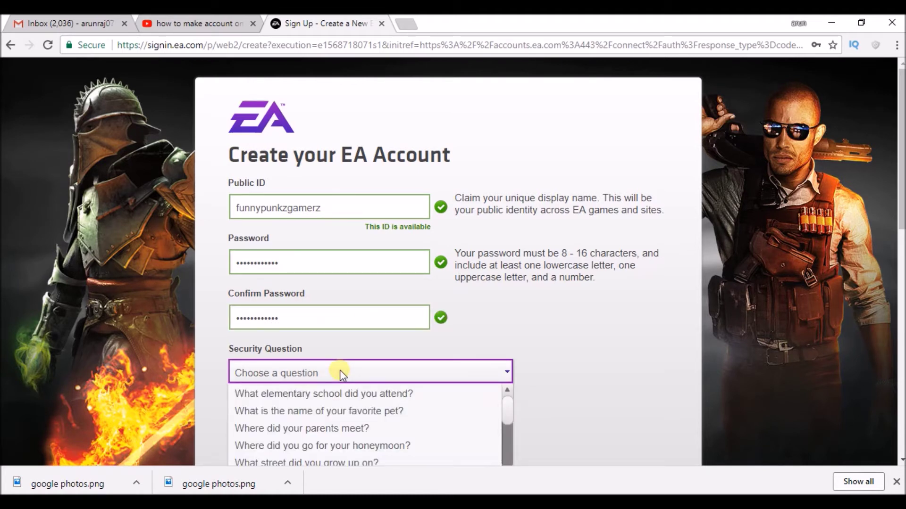
Choose 'What is the name of your favorite pet?' as the security question and answer it
click(365, 411)
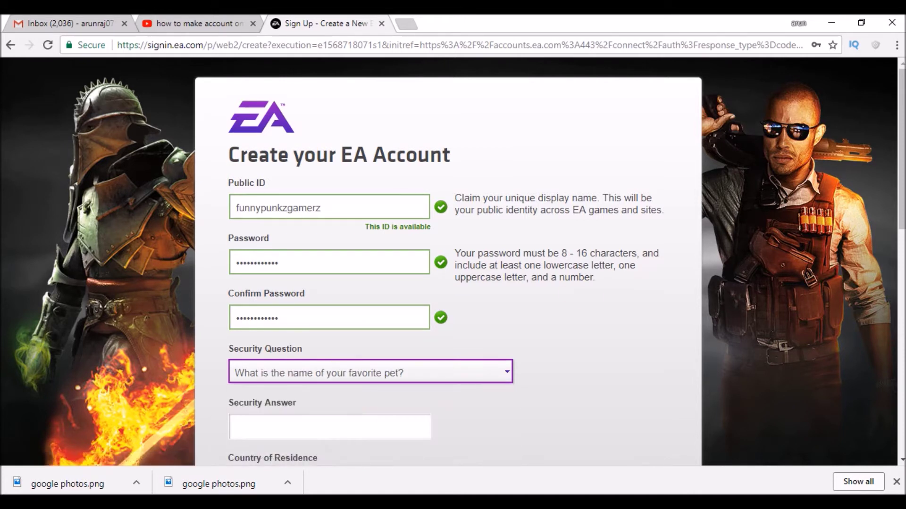
drag(901, 216, 884, 262)
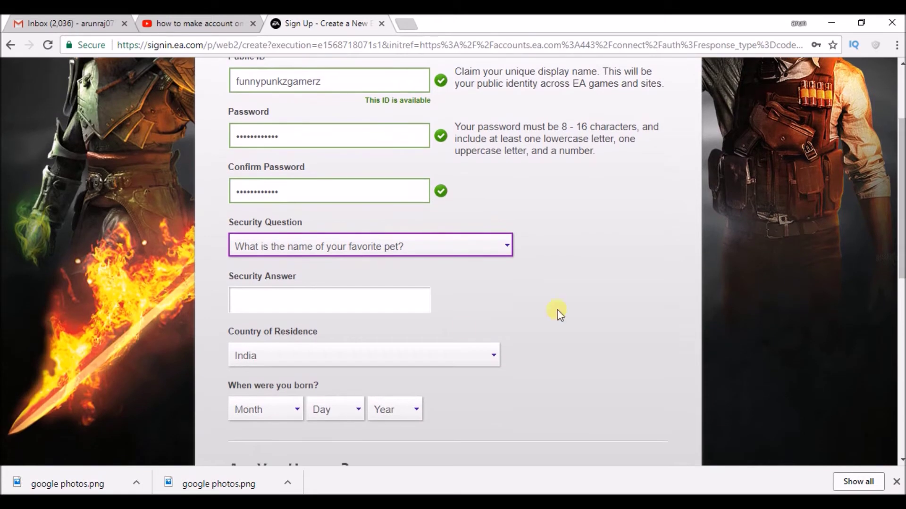
click(401, 309)
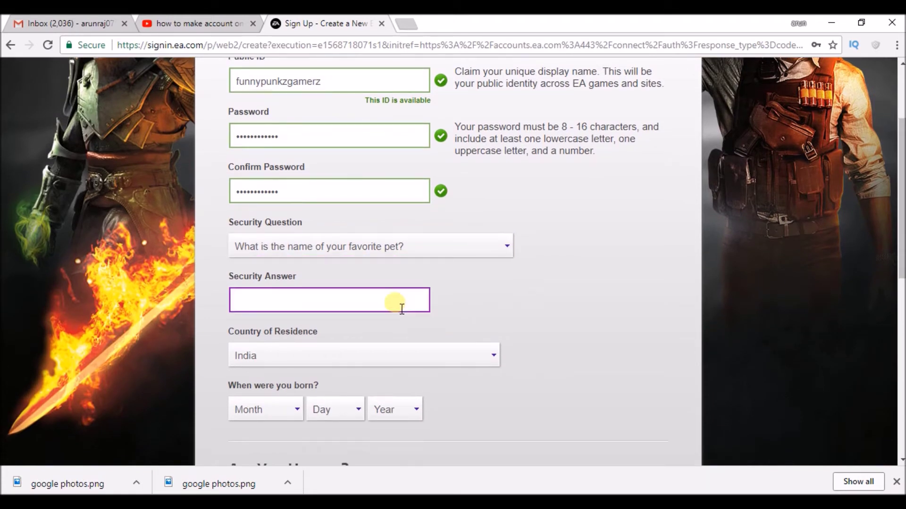
text(rex)
Set the birth date to March 2, 1992 and scroll down to the captcha
scroll(453, 261, down, 3)
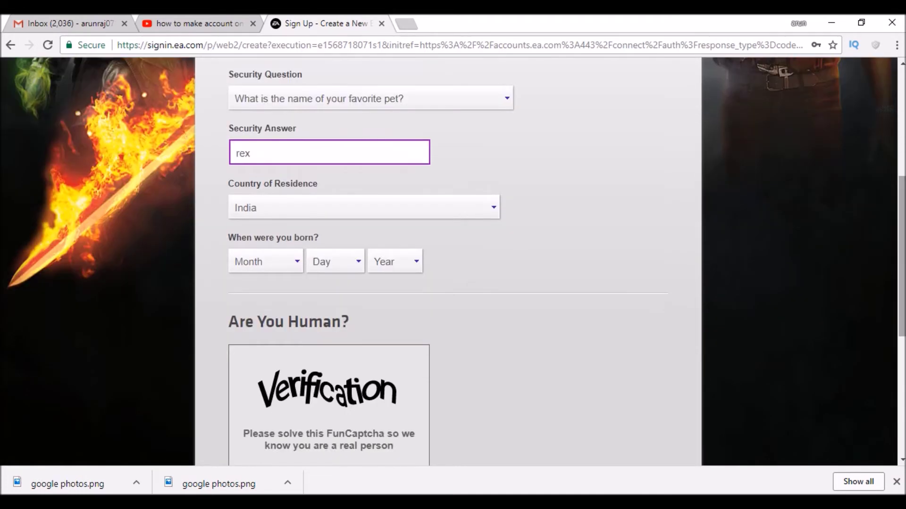
click(293, 263)
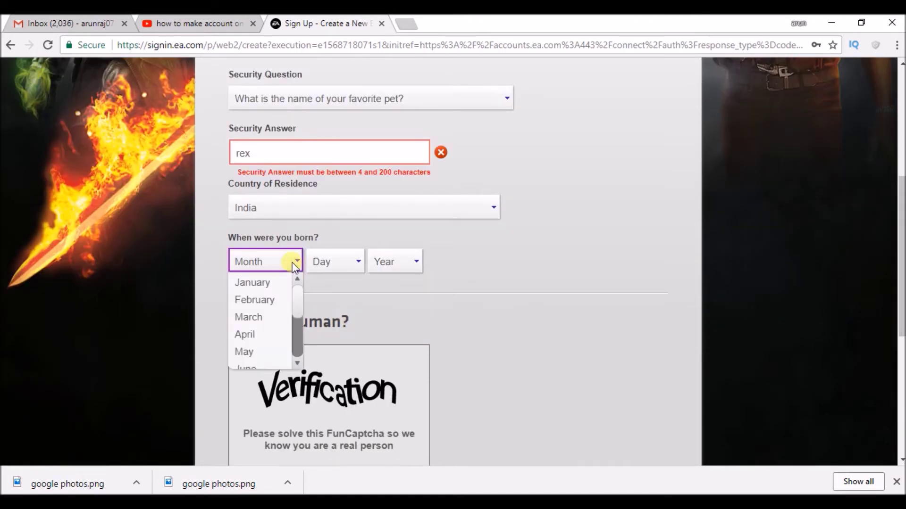
click(257, 317)
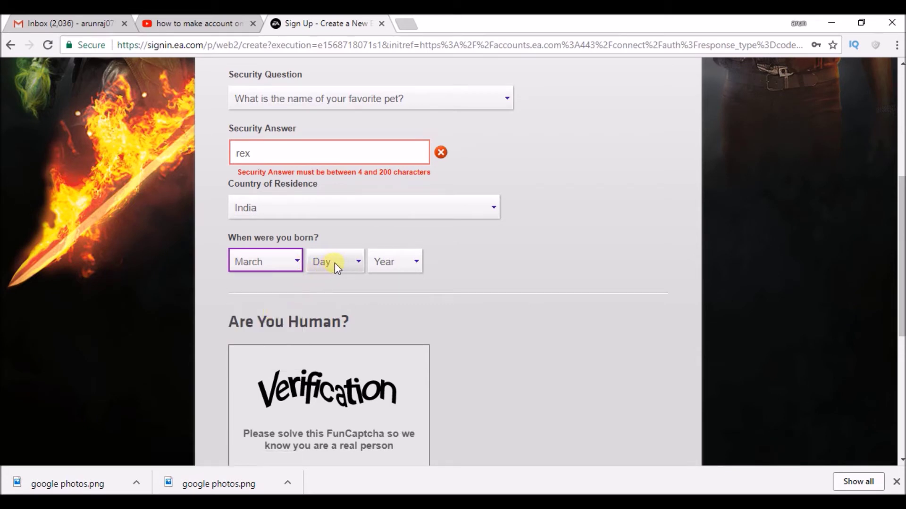
click(300, 158)
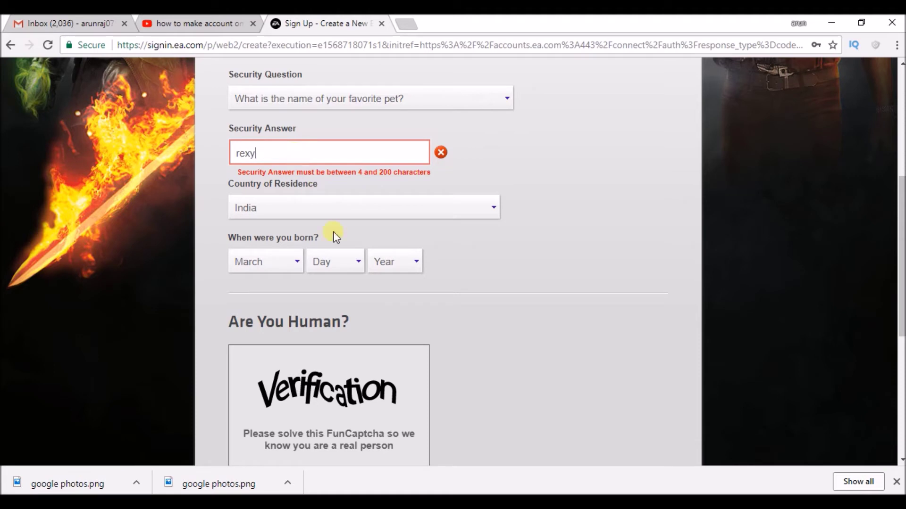
click(354, 264)
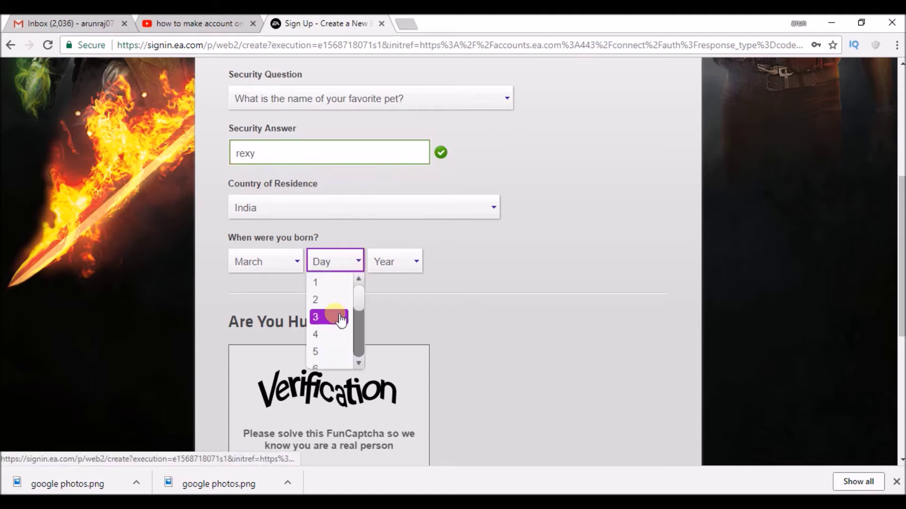
click(332, 300)
click(399, 261)
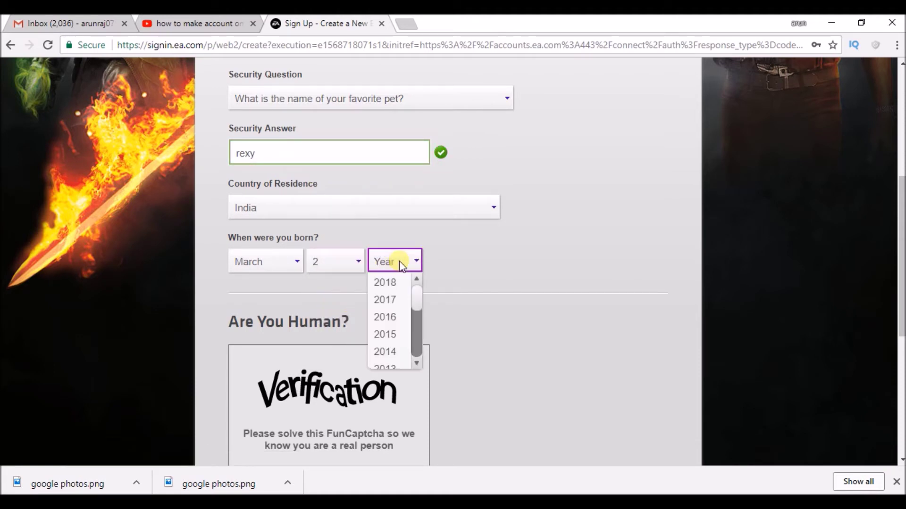
drag(421, 307, 403, 307)
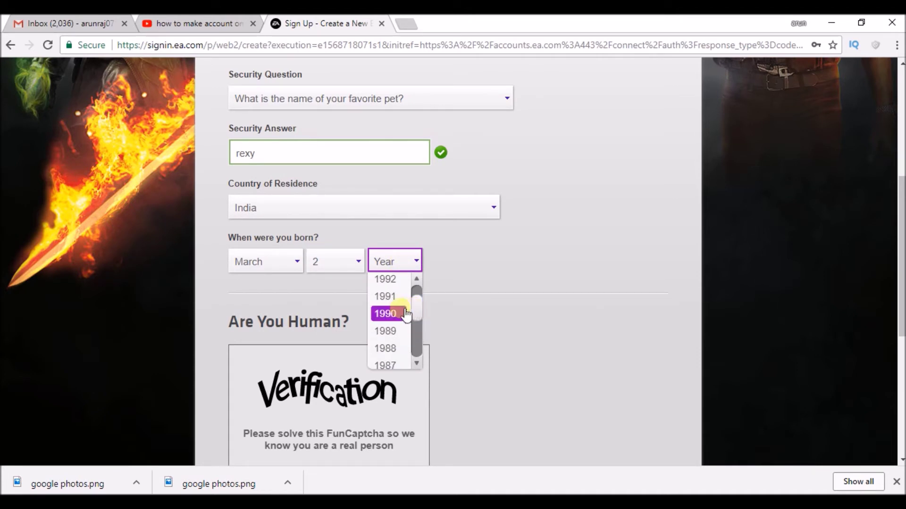
click(397, 286)
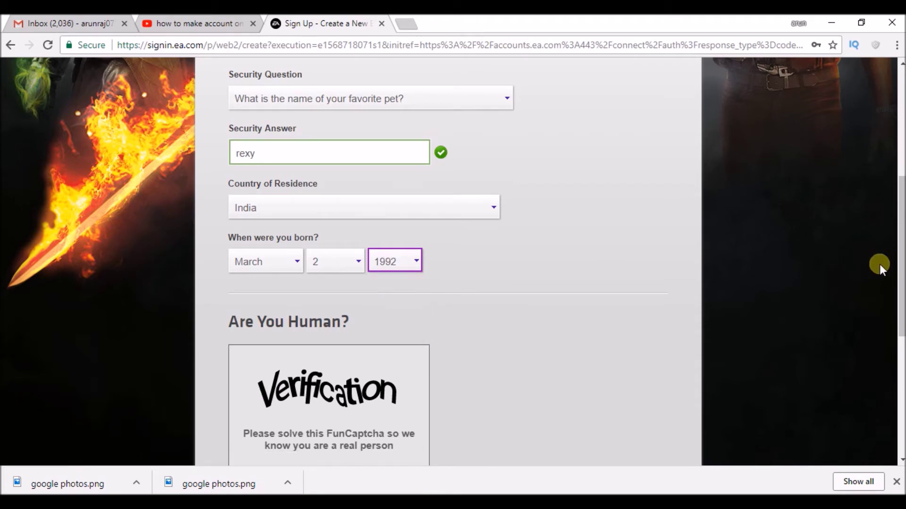
drag(901, 264, 901, 350)
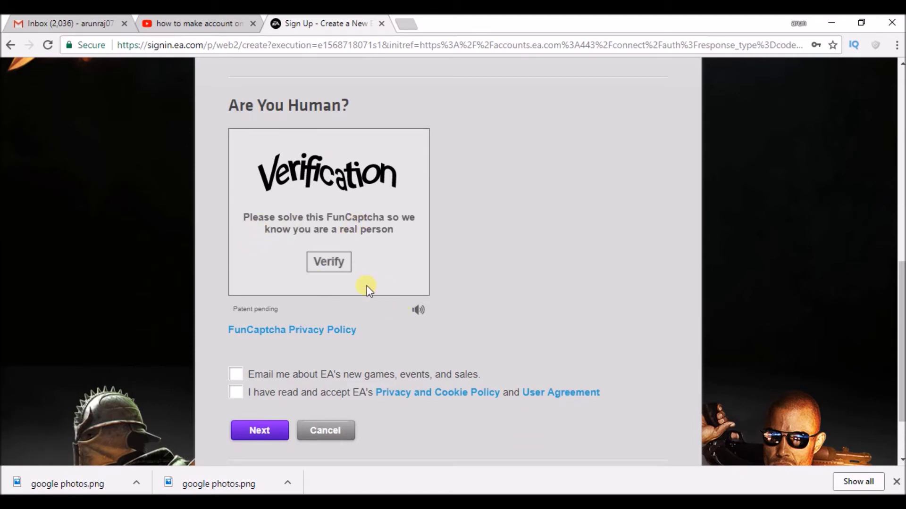
Start the FunCaptcha and rotate the animal image until it stands upright
click(338, 265)
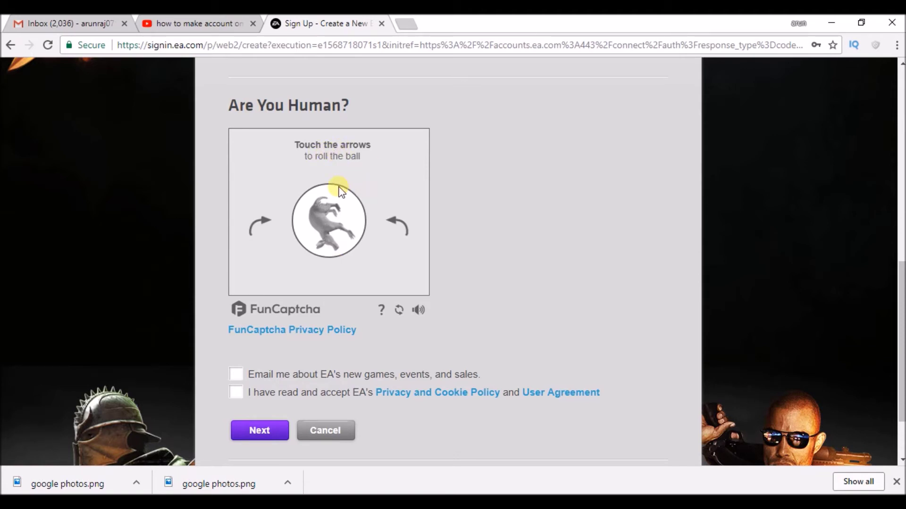
click(272, 227)
click(273, 227)
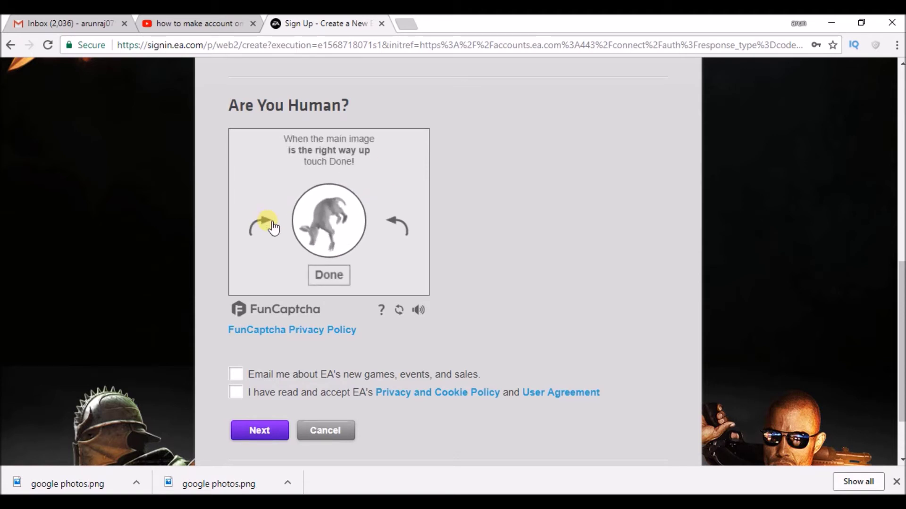
click(264, 222)
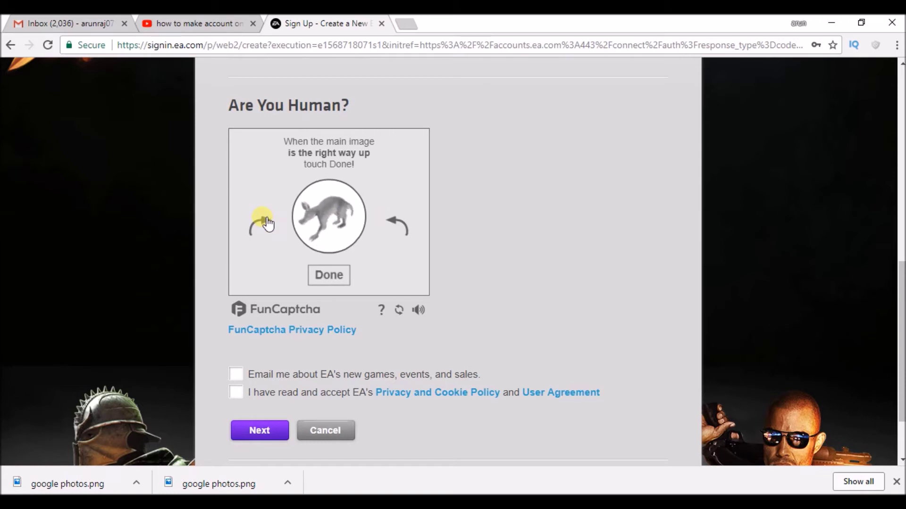
click(261, 222)
click(261, 222)
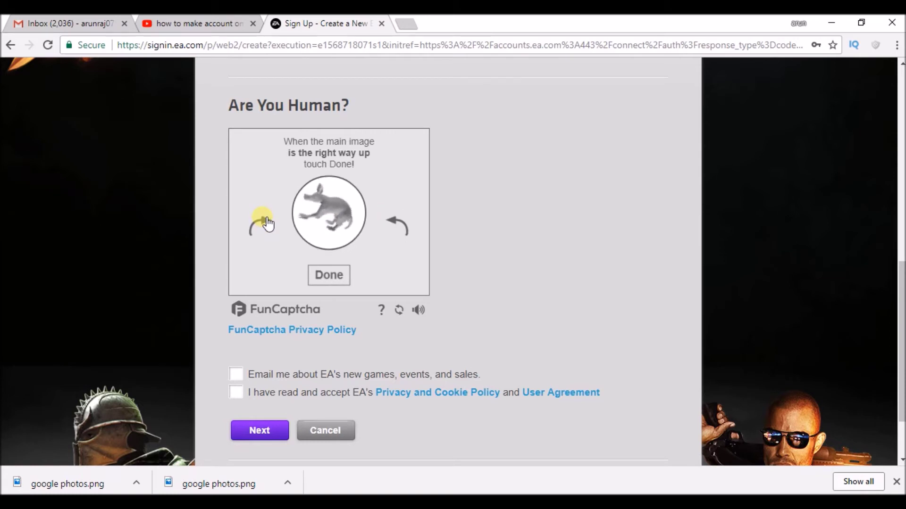
click(401, 226)
click(400, 227)
click(393, 234)
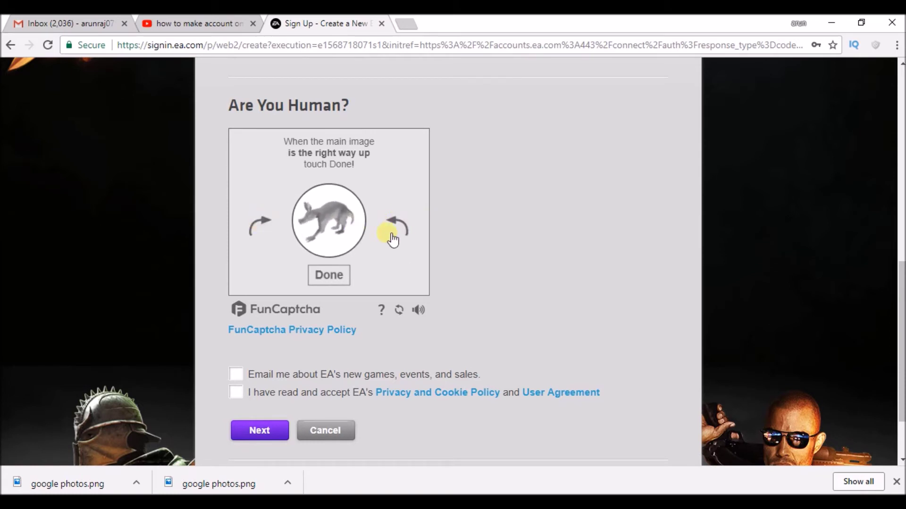
click(255, 238)
click(267, 225)
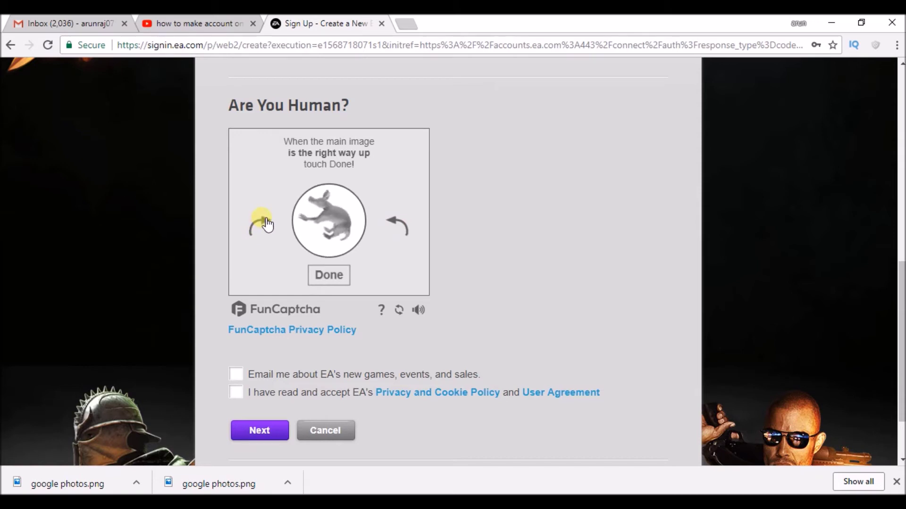
click(406, 226)
click(409, 228)
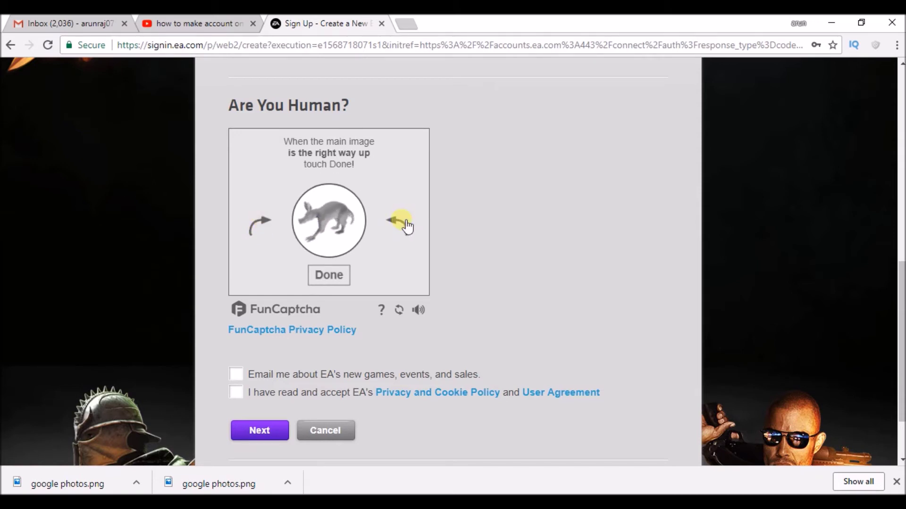
Submit the upright image, then rotate and submit the second captcha image
click(329, 275)
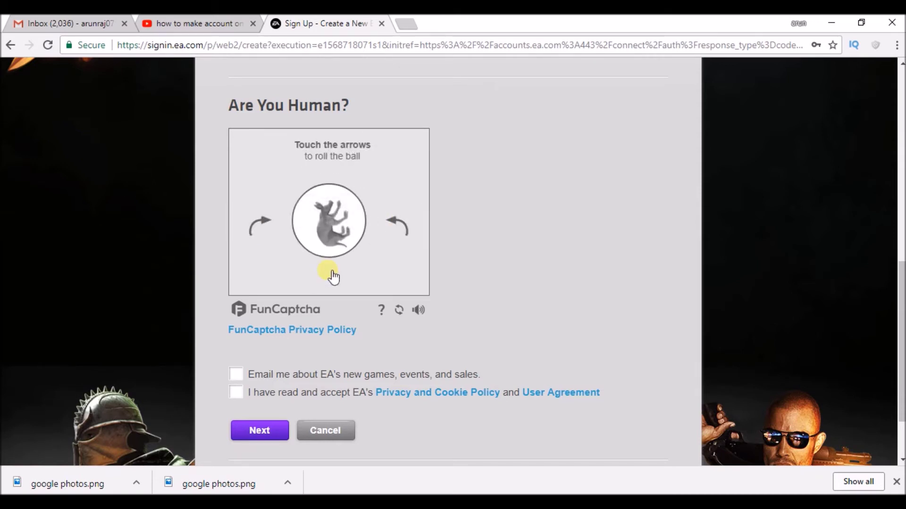
click(263, 229)
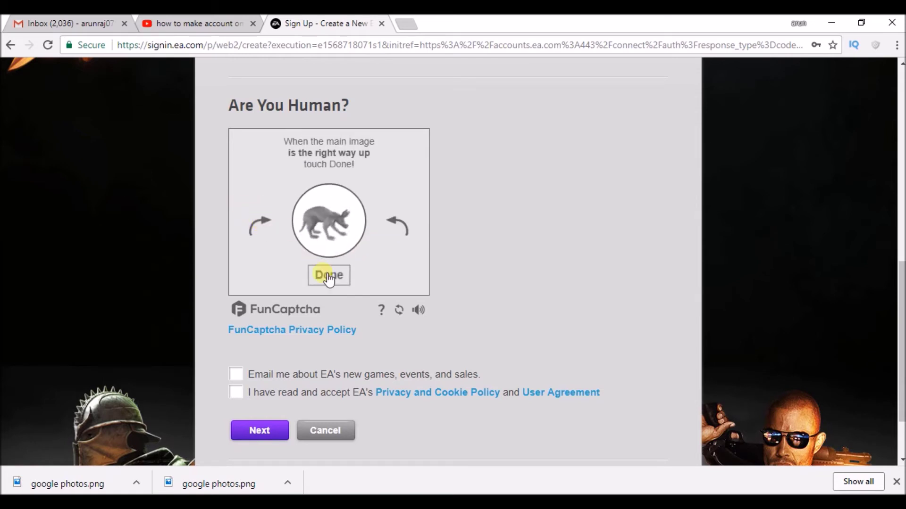
click(336, 285)
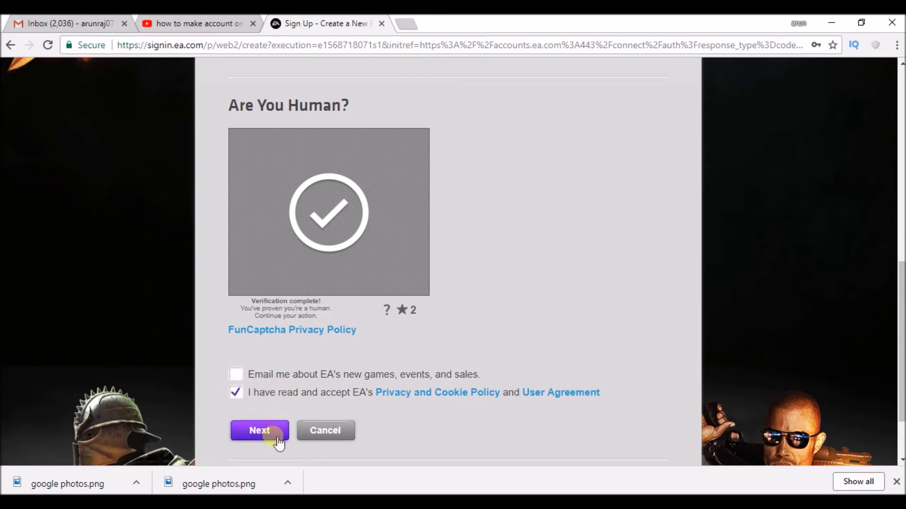
Submit the form, fill in optional first and last names, and sign up
click(254, 431)
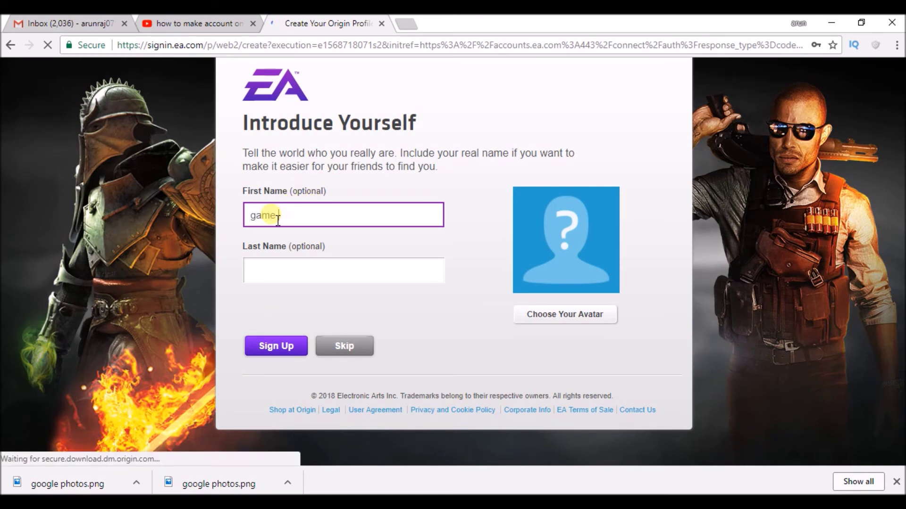
key(Tab)
text(d)
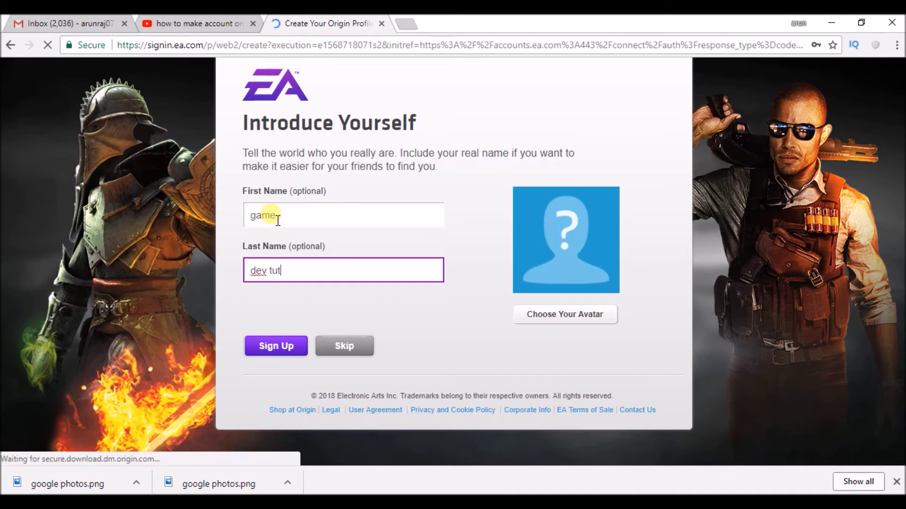
click(276, 348)
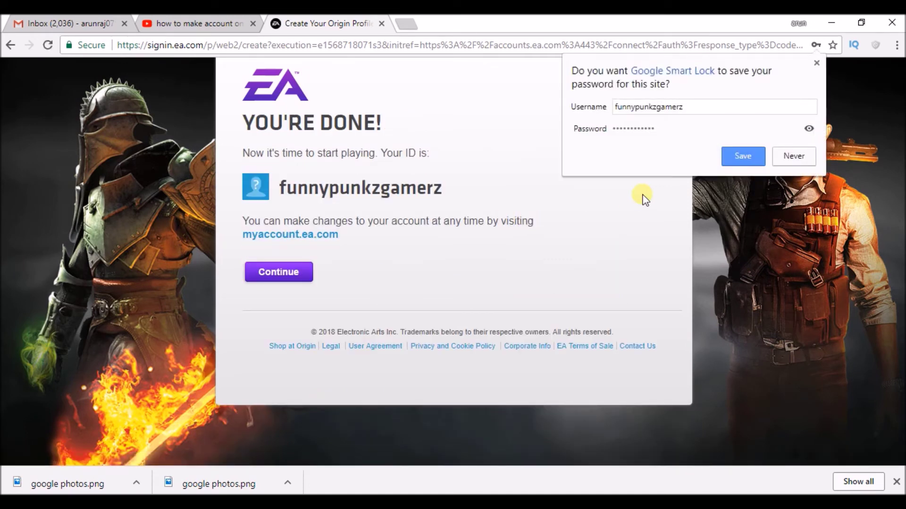
Decline Chrome's password save, continue to EA, open Account Settings, then switch to Gmail
click(793, 157)
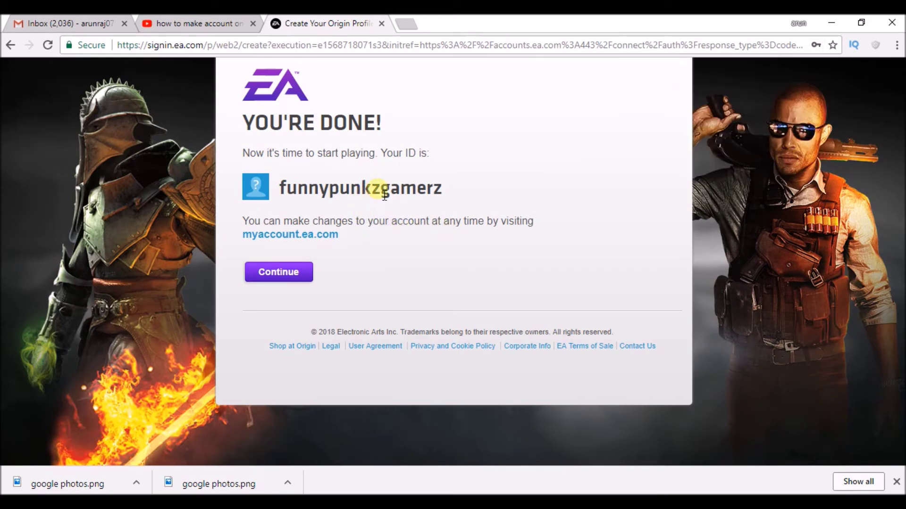
click(288, 268)
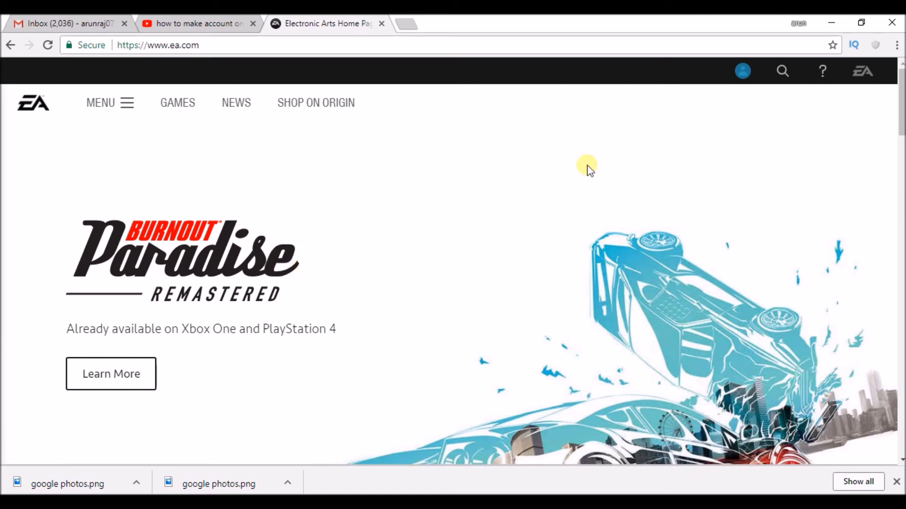
click(748, 73)
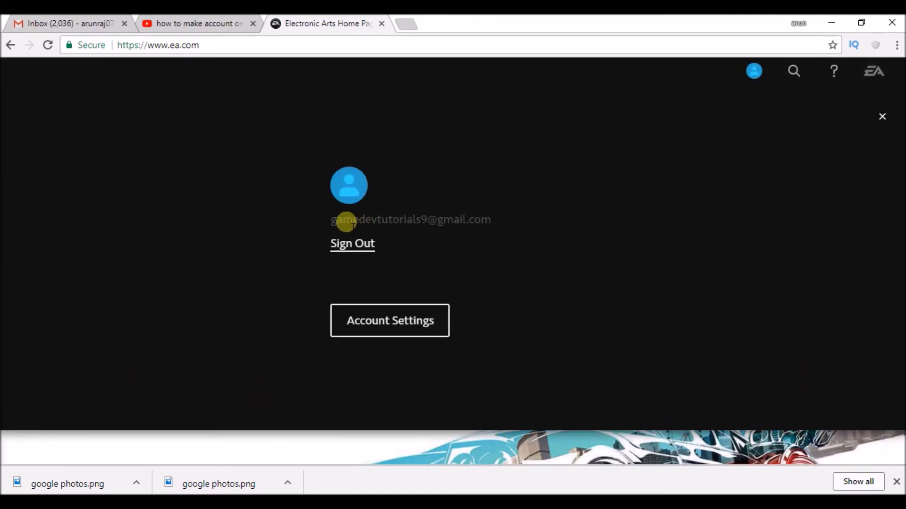
click(375, 327)
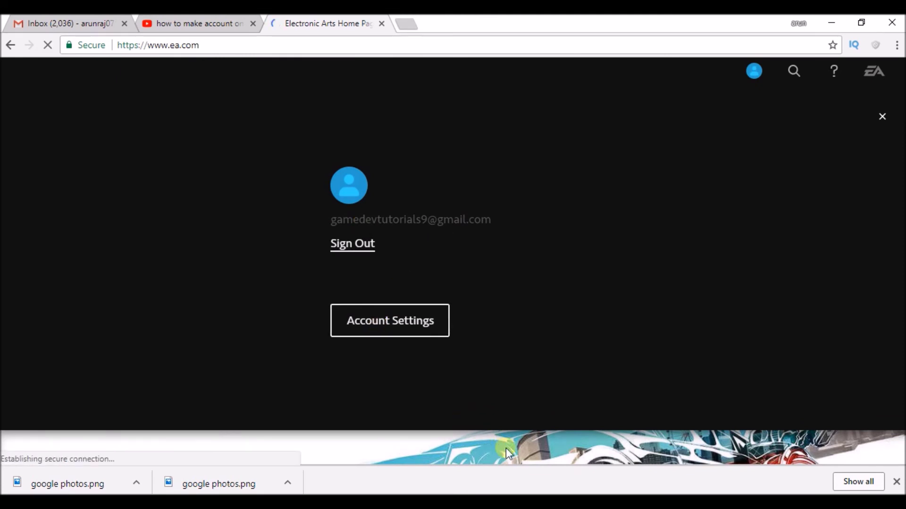
mouse_move(604, 503)
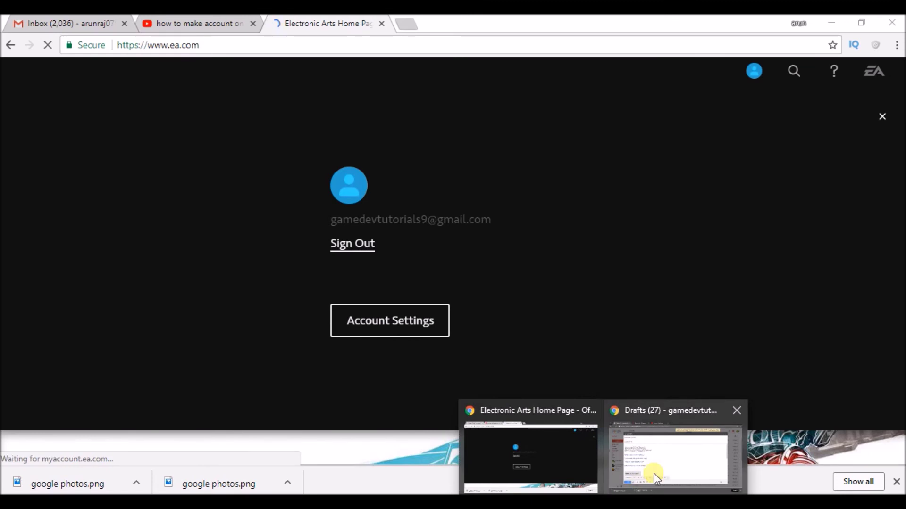
click(661, 444)
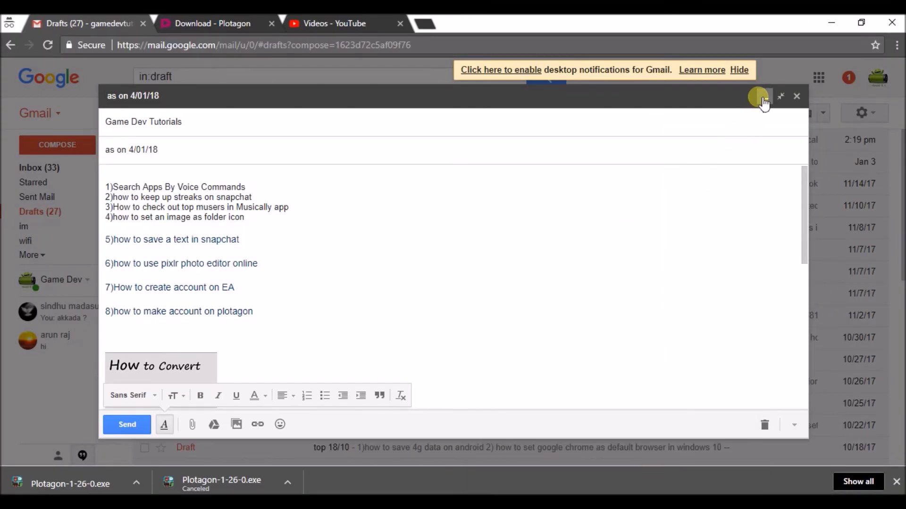
Minimise the open Gmail draft and return to the inbox
click(761, 98)
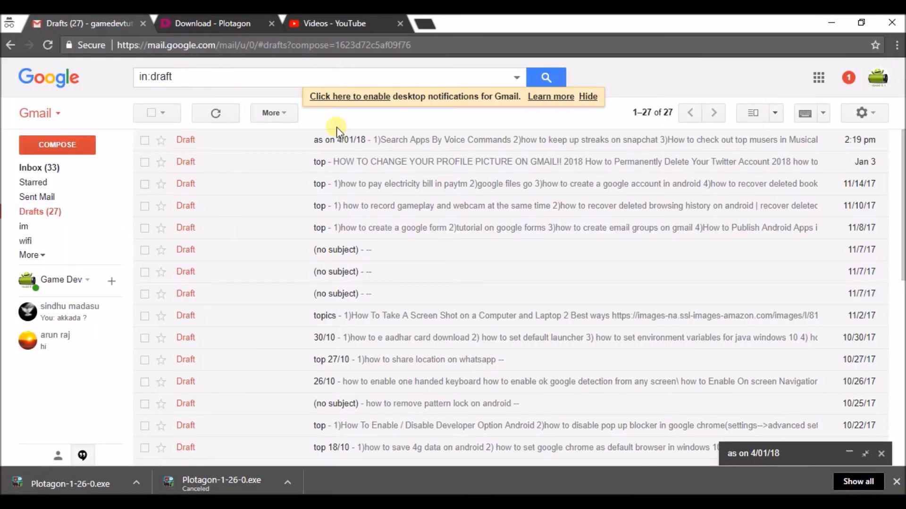
click(54, 169)
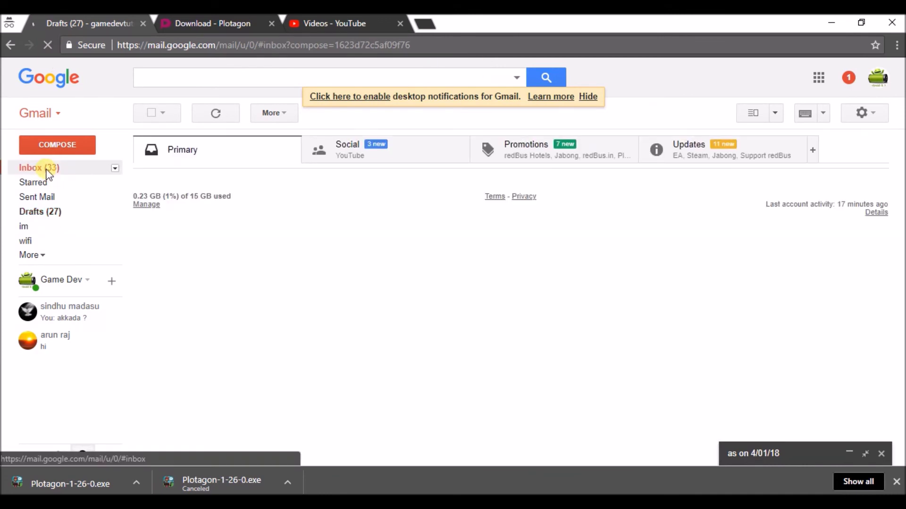
click(49, 174)
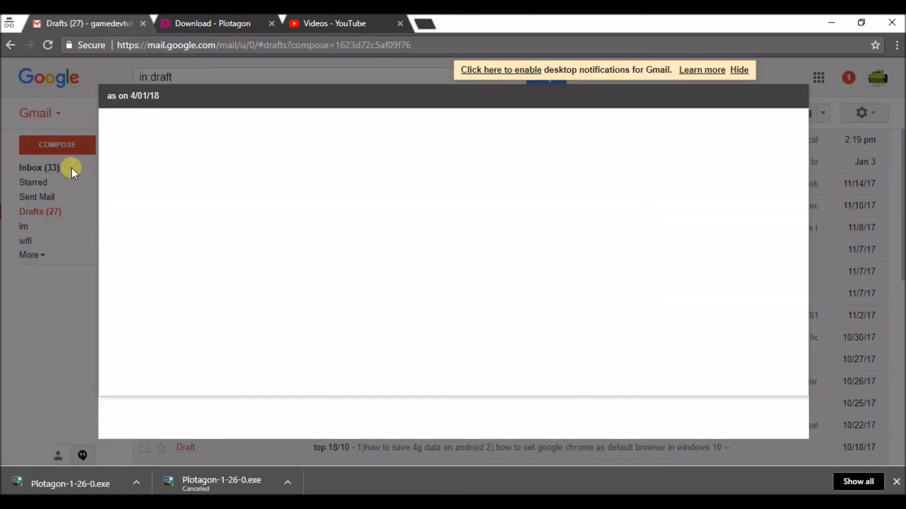
key(Escape)
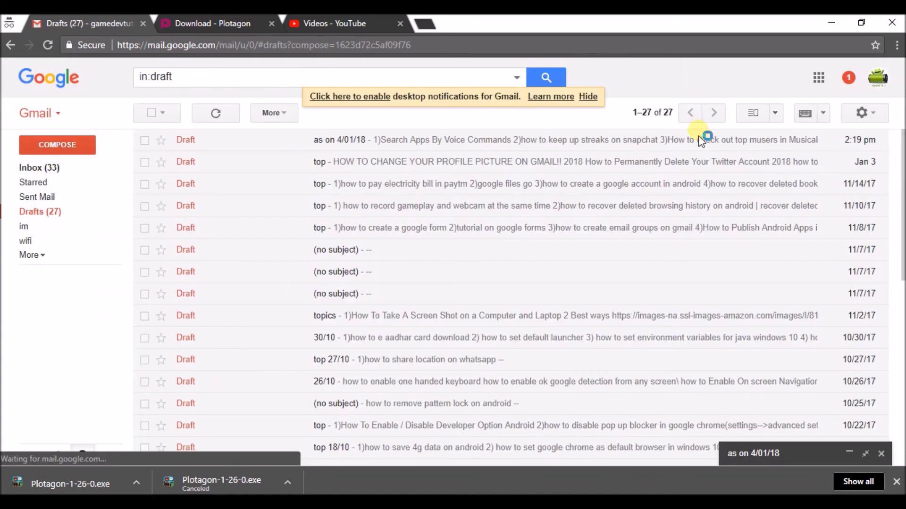
click(50, 171)
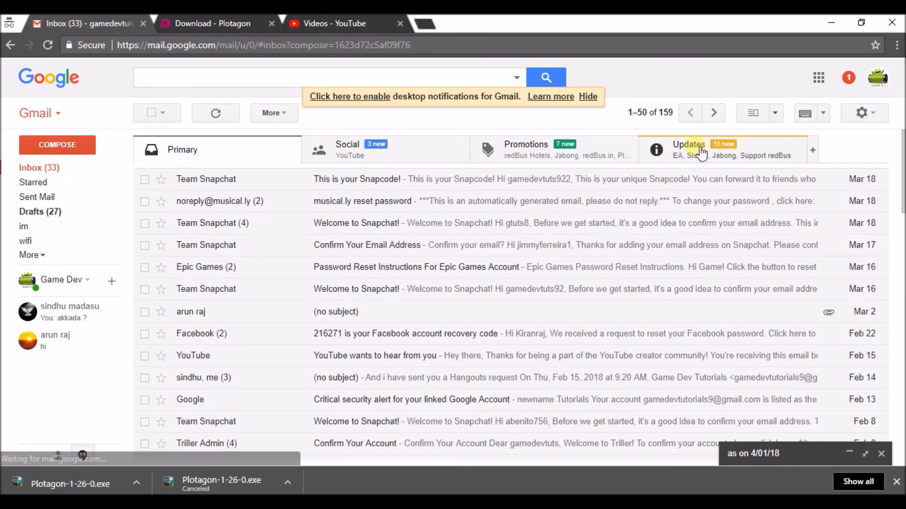
Open EA's Verify Your Account Email from Updates and scroll to its verification link
click(700, 152)
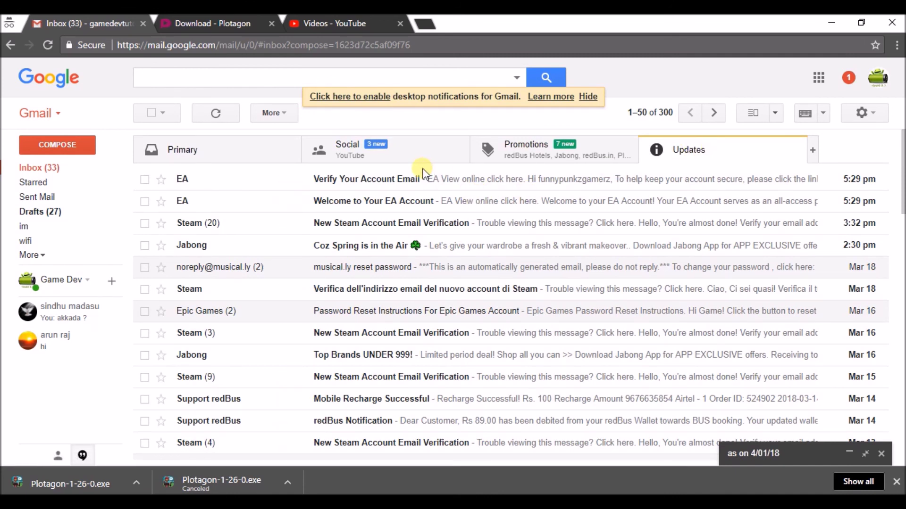
click(470, 184)
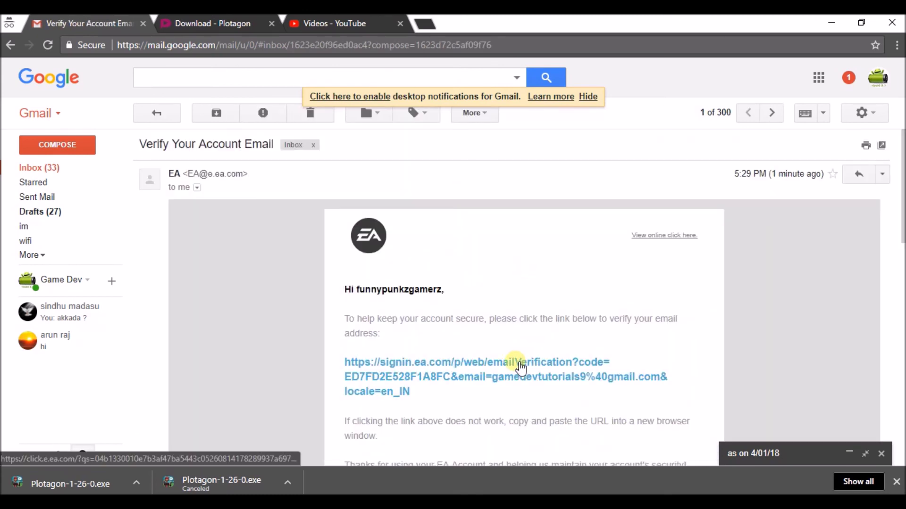
scroll(807, 292, down, 1)
scroll(472, 255, down, 3)
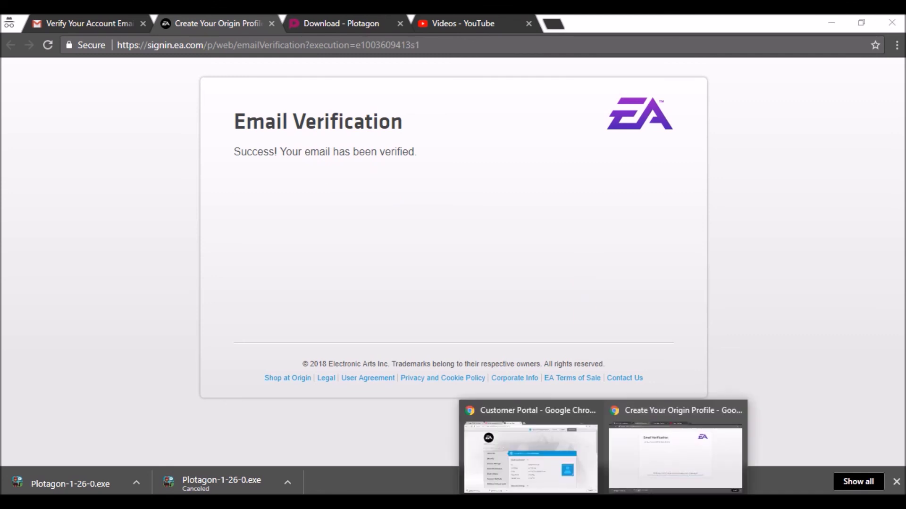
Switch to the EA Customer Portal Chrome window showing the account's About Me page
click(550, 445)
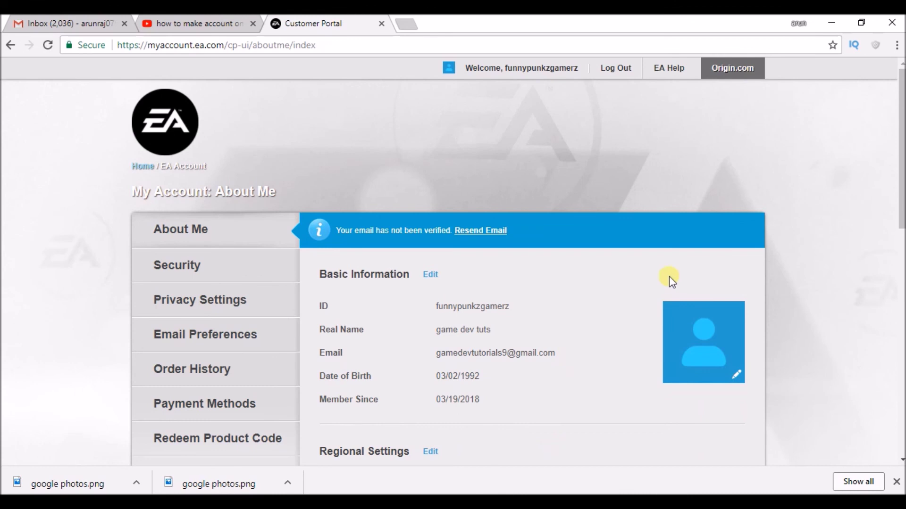